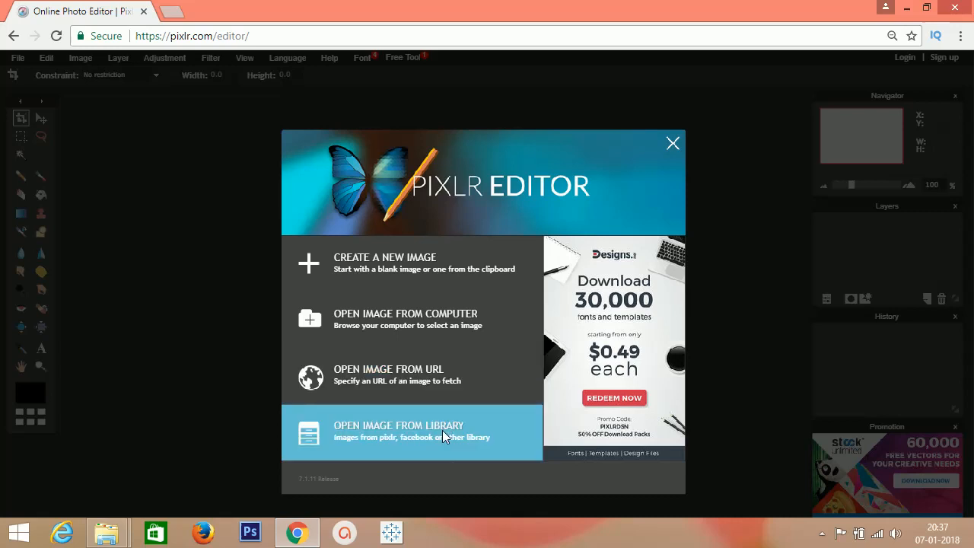
- View the preset sizes offered for a new image and cancel without creating one
click(419, 260)
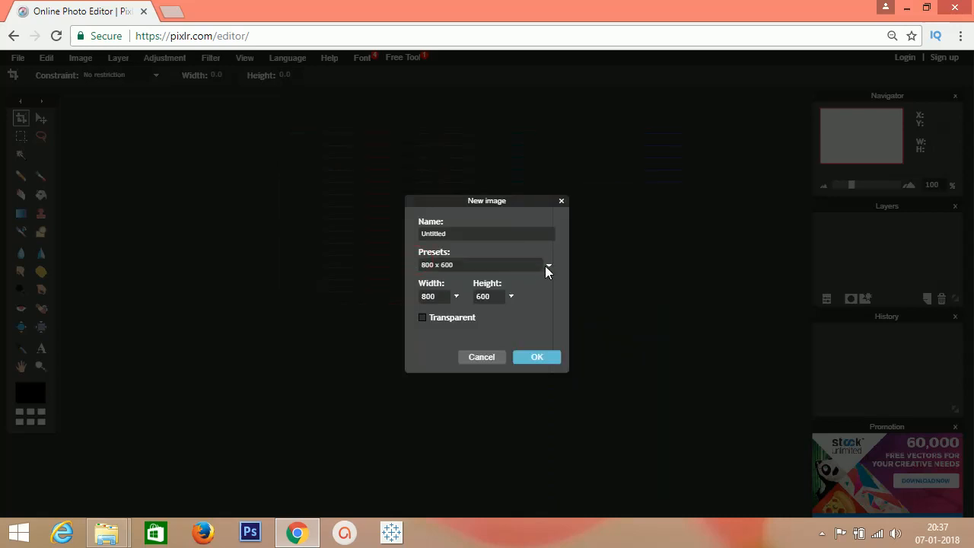
click(547, 266)
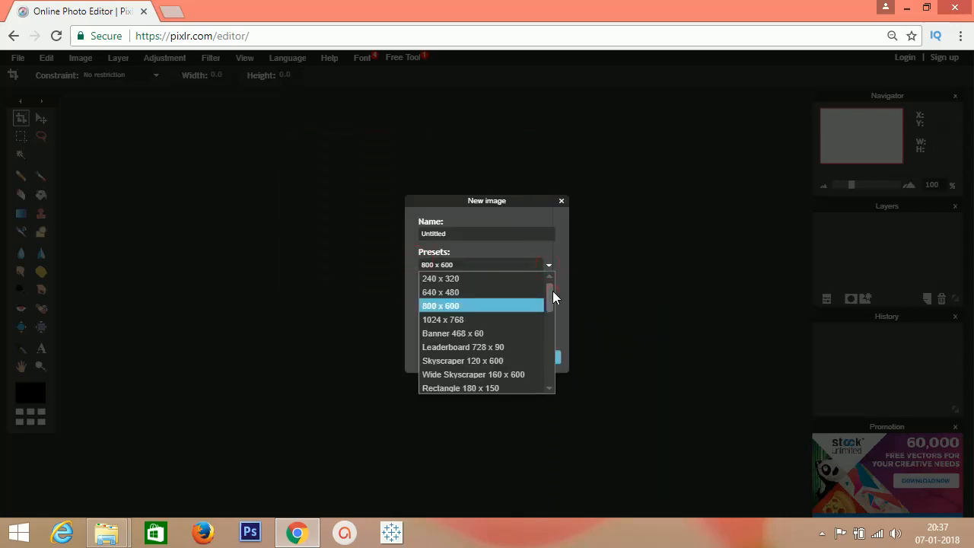
drag(553, 290, 552, 261)
click(556, 245)
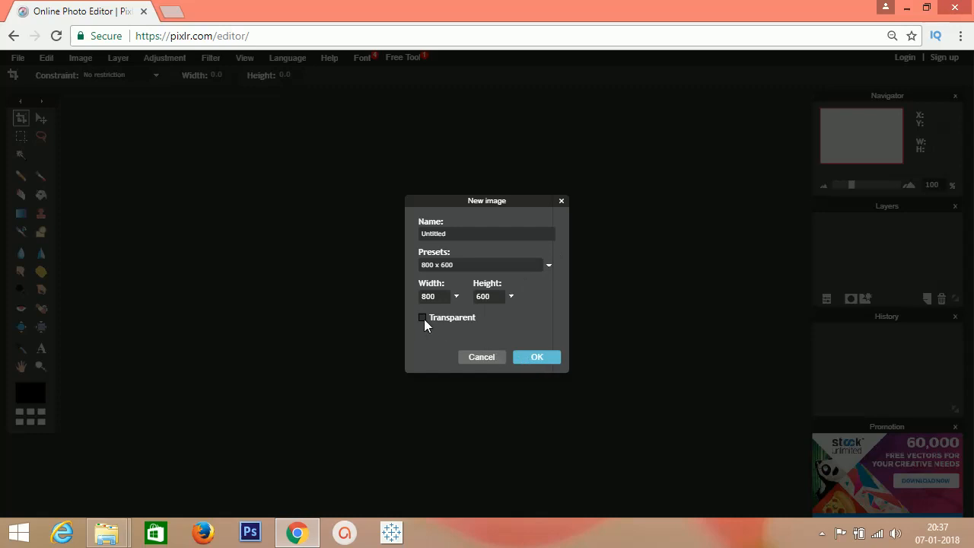
click(481, 357)
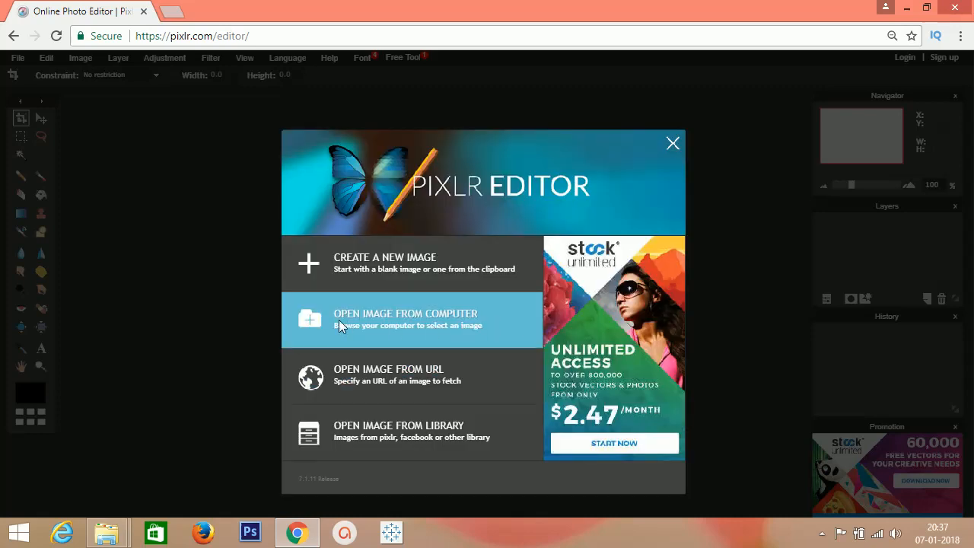
- Open the PNG image 580b585b2edbce24c47b29e8 from the computer's Desktop folder and close it again
click(447, 320)
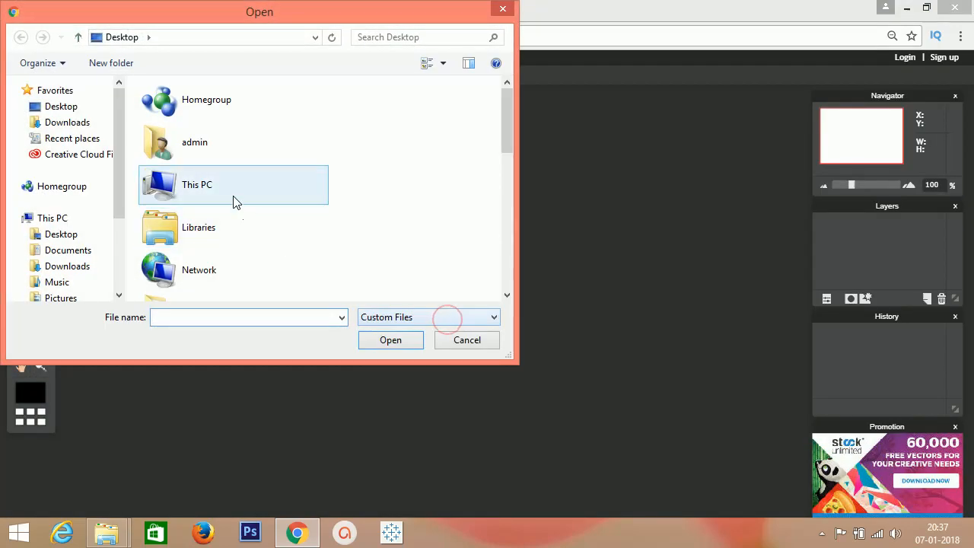
double_click(192, 190)
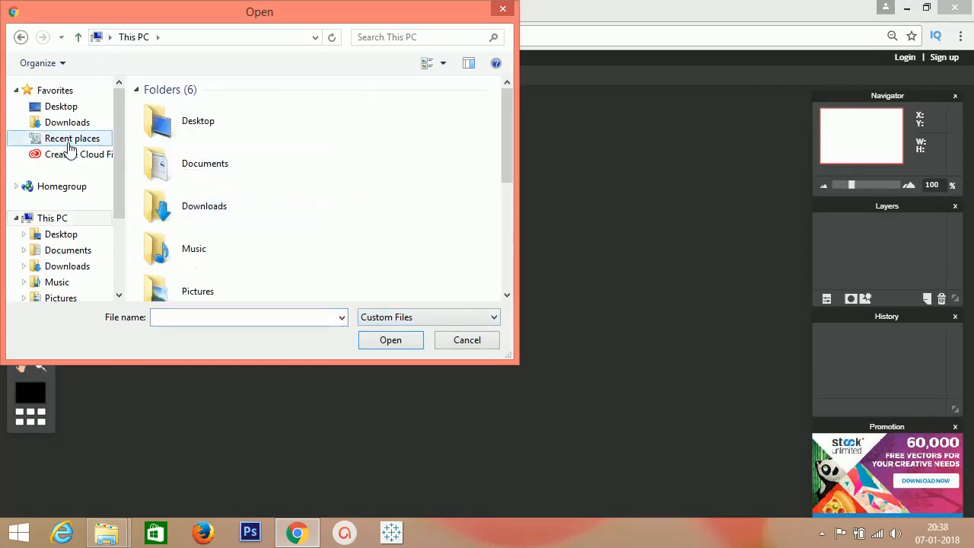
click(74, 106)
scroll(492, 122, down, 10)
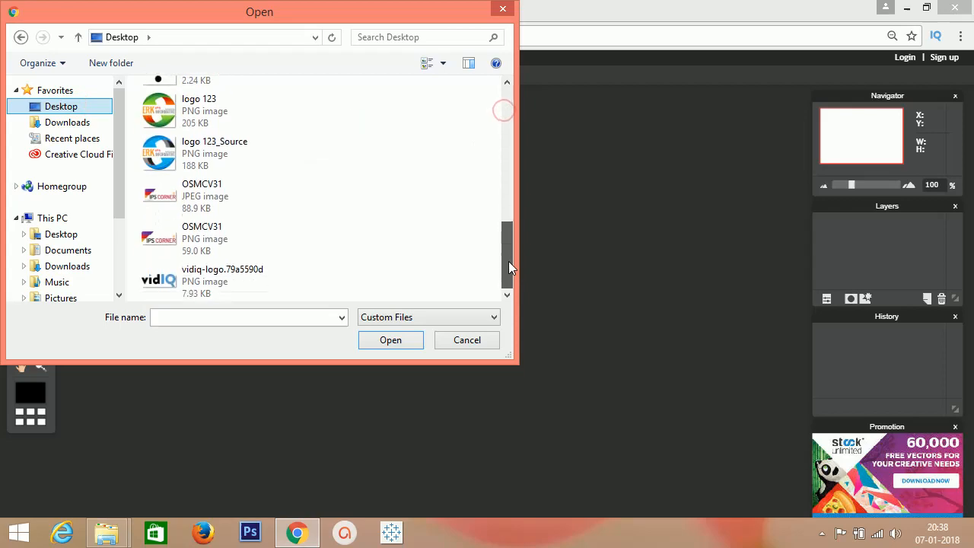
drag(507, 261, 510, 193)
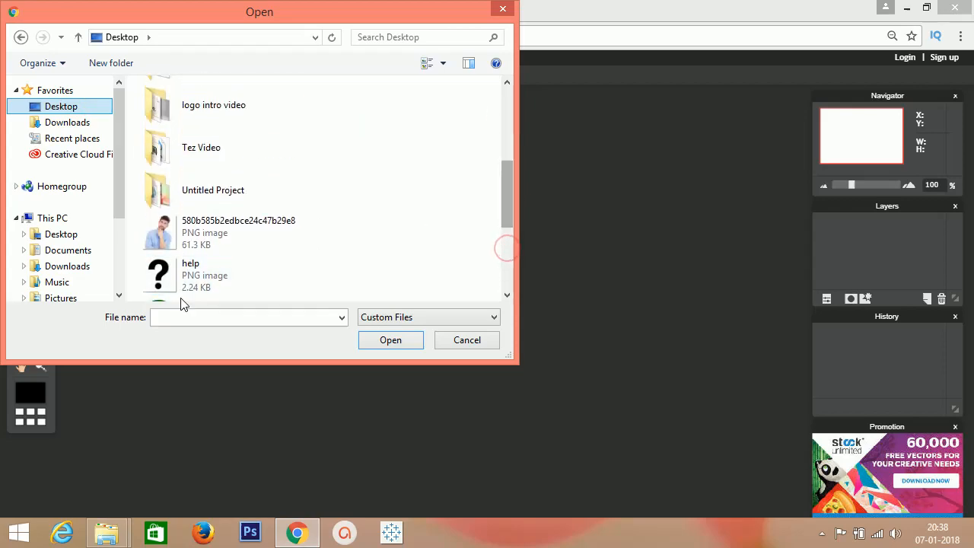
click(282, 243)
click(384, 340)
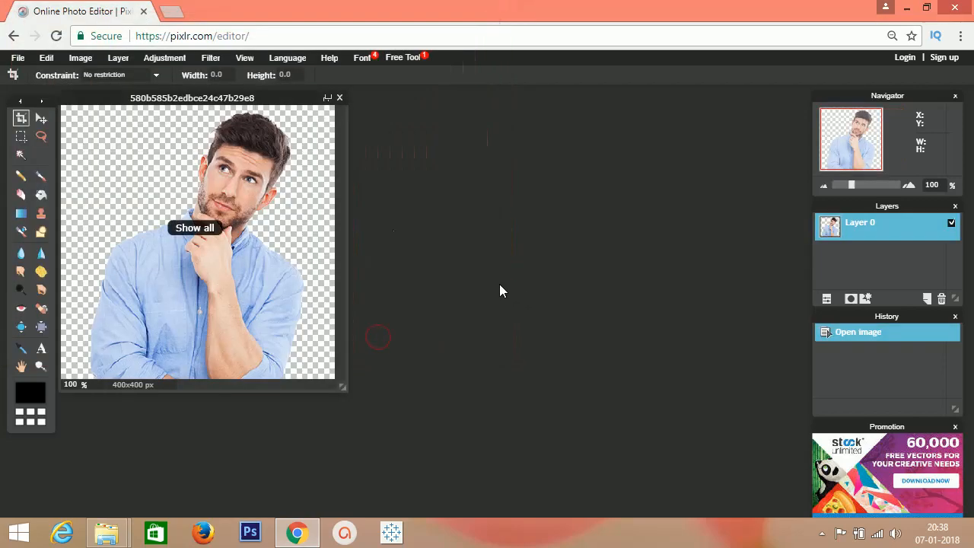
click(339, 97)
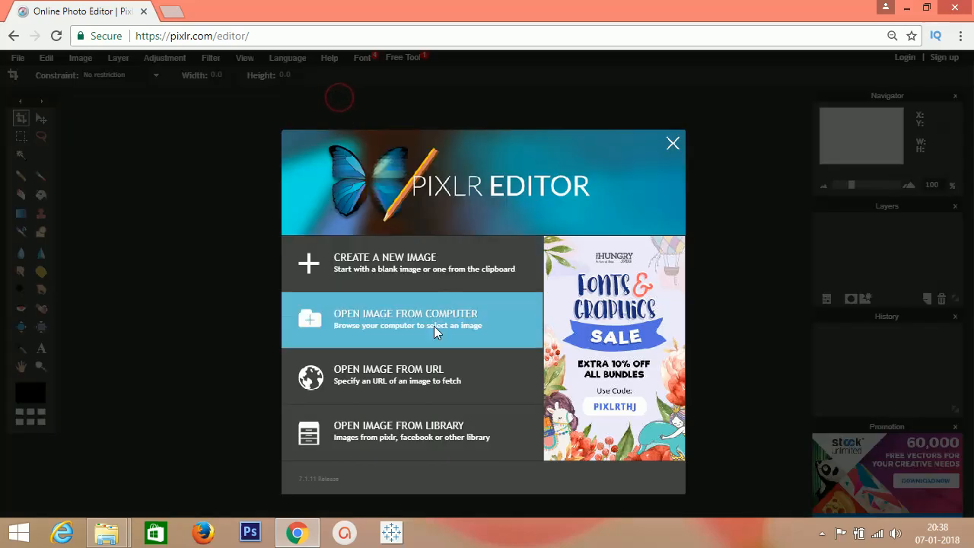
- View the dialogs for opening an image from a URL and from the library, cancelling both
click(408, 383)
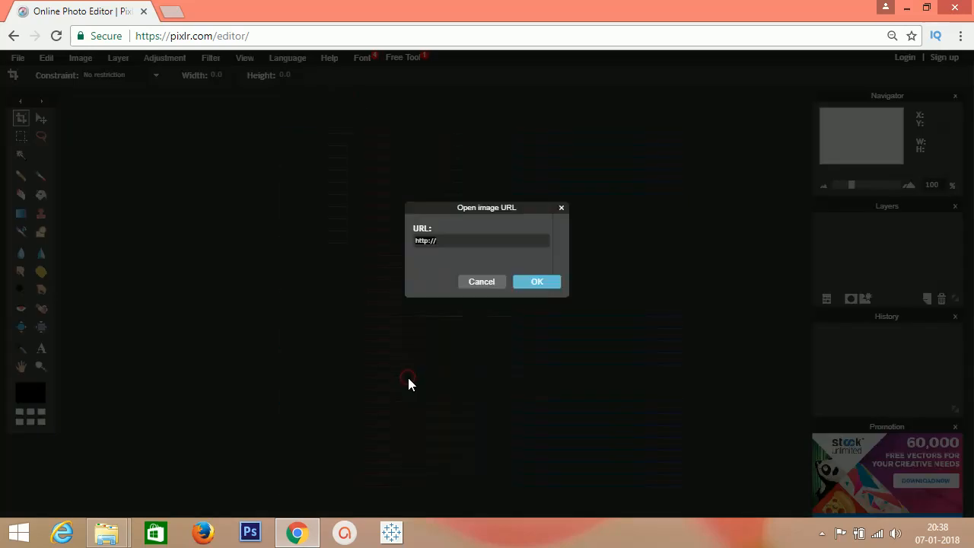
click(482, 282)
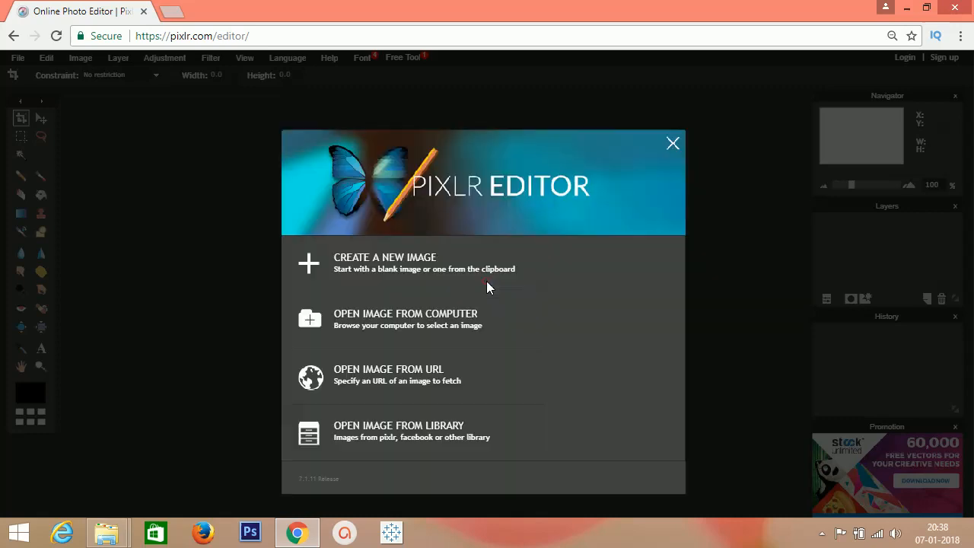
click(429, 440)
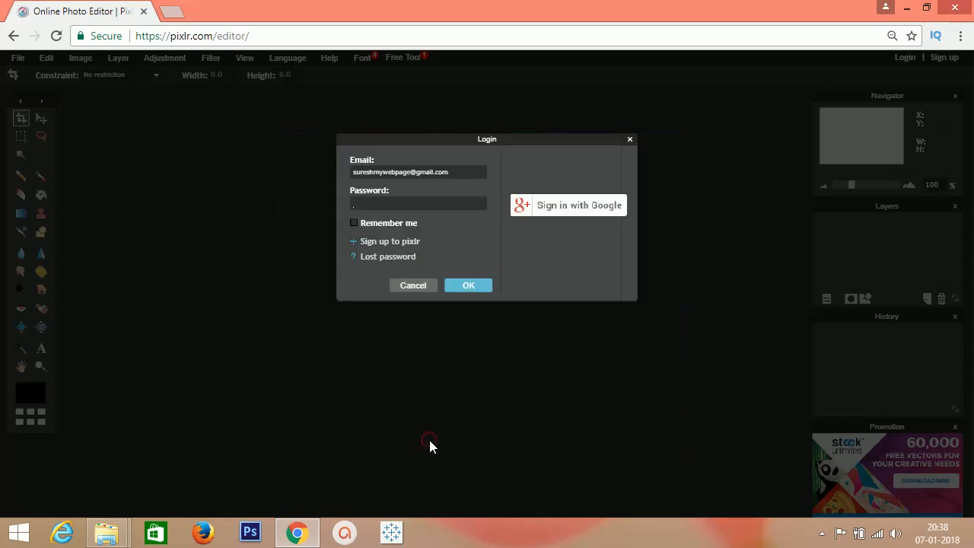
click(422, 286)
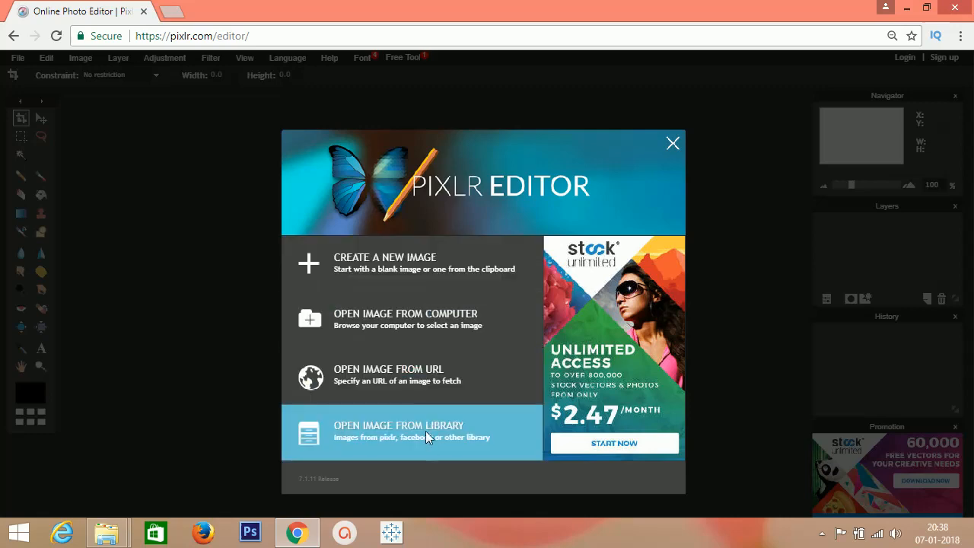
- Open the PNG image 580b585b2edbce24c47b29e8 from the computer and maximize its window in the workspace
click(414, 322)
click(406, 343)
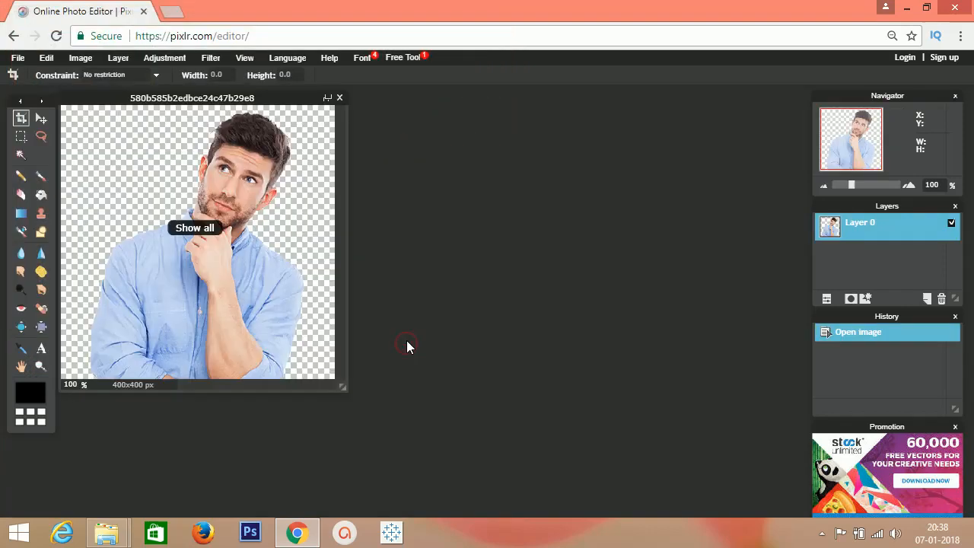
click(328, 98)
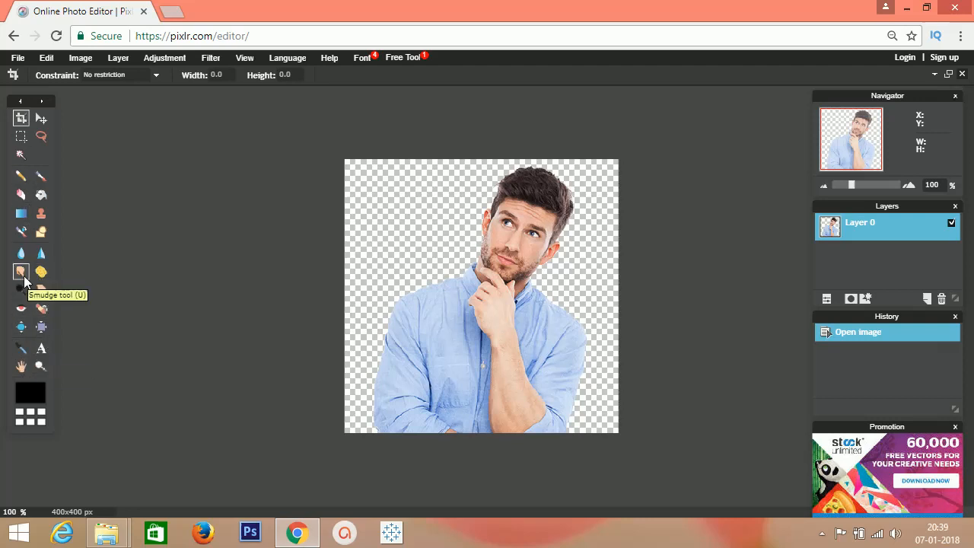
click(42, 102)
click(44, 101)
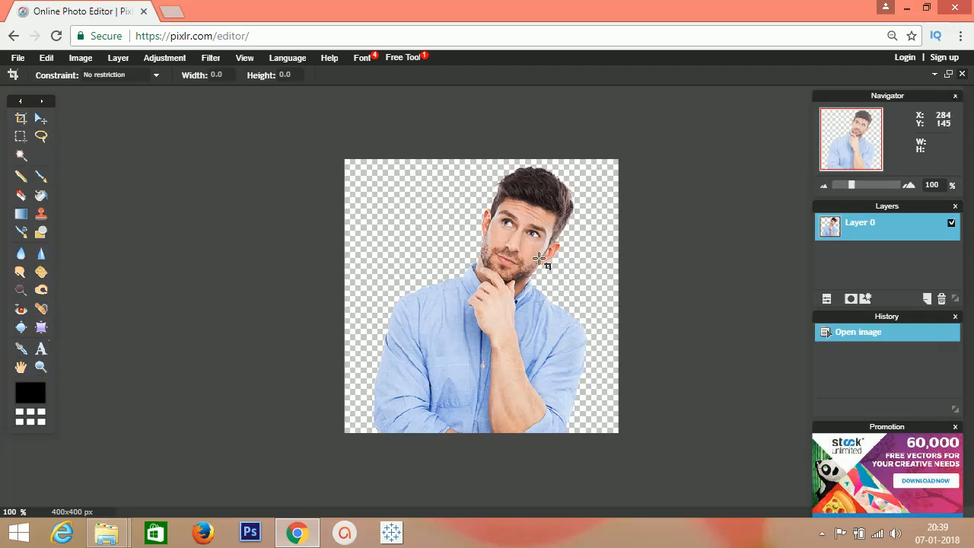
- Try brightness -48 and contrast -50 on the photo and cancel the adjustment
click(169, 60)
click(174, 71)
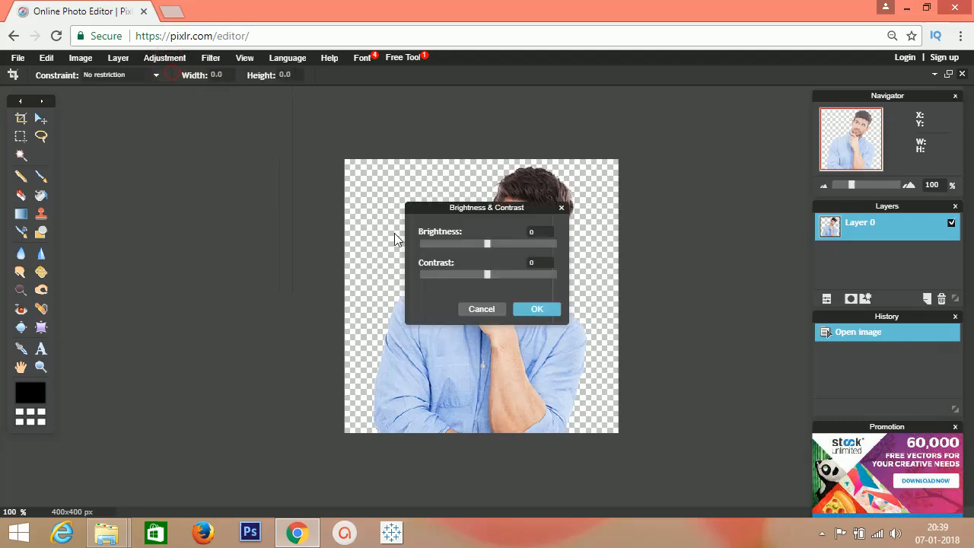
drag(453, 209, 220, 208)
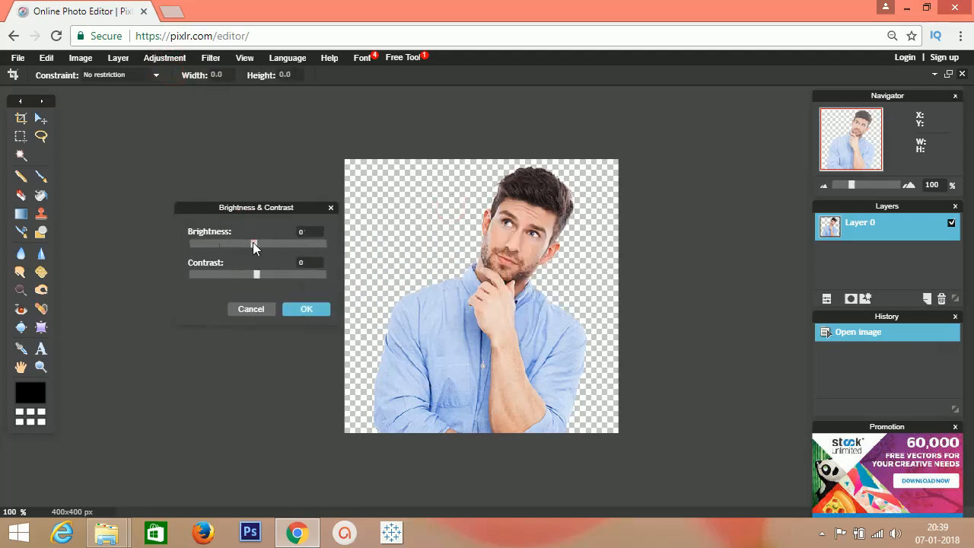
drag(253, 242, 224, 242)
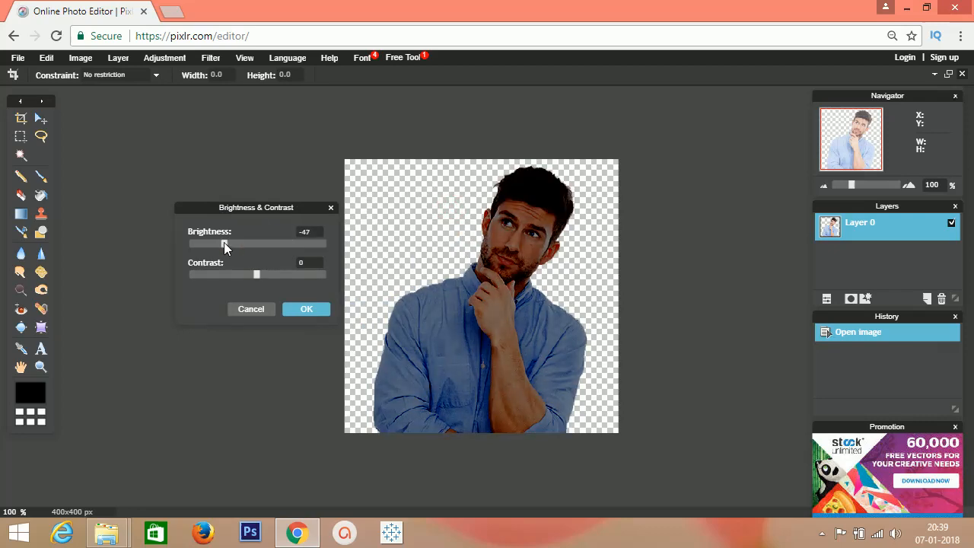
drag(255, 274, 221, 276)
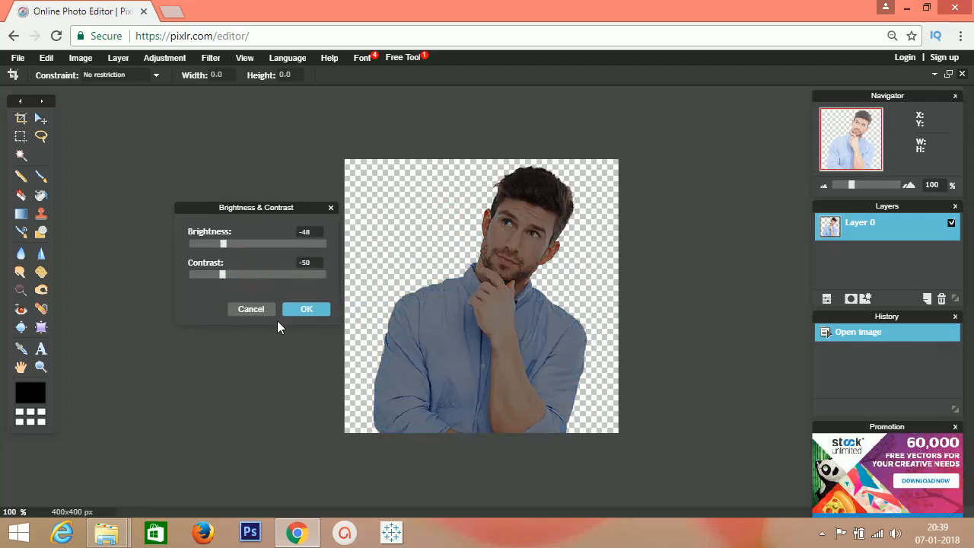
click(269, 314)
- Try darkening the photo by bending the RGB curve downward and cancel the adjustment
click(177, 59)
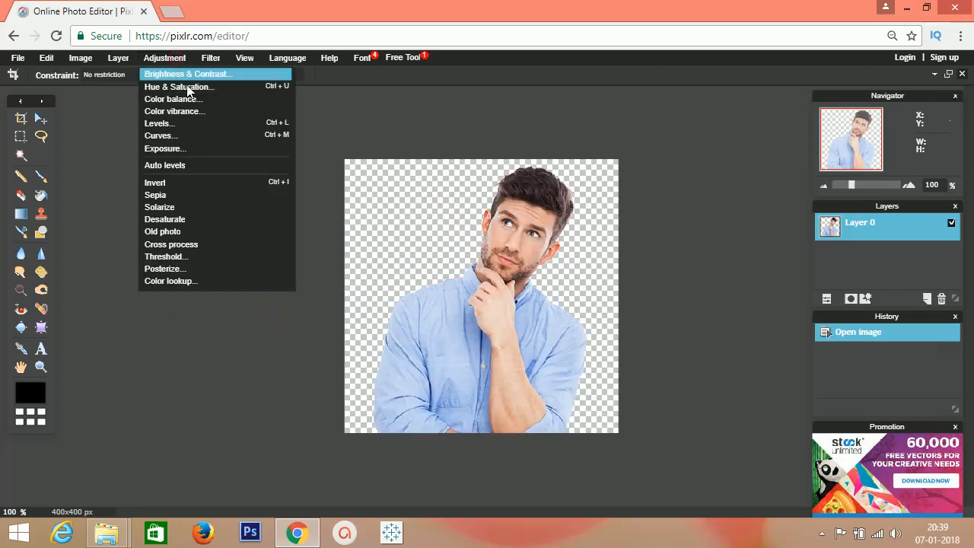
click(182, 135)
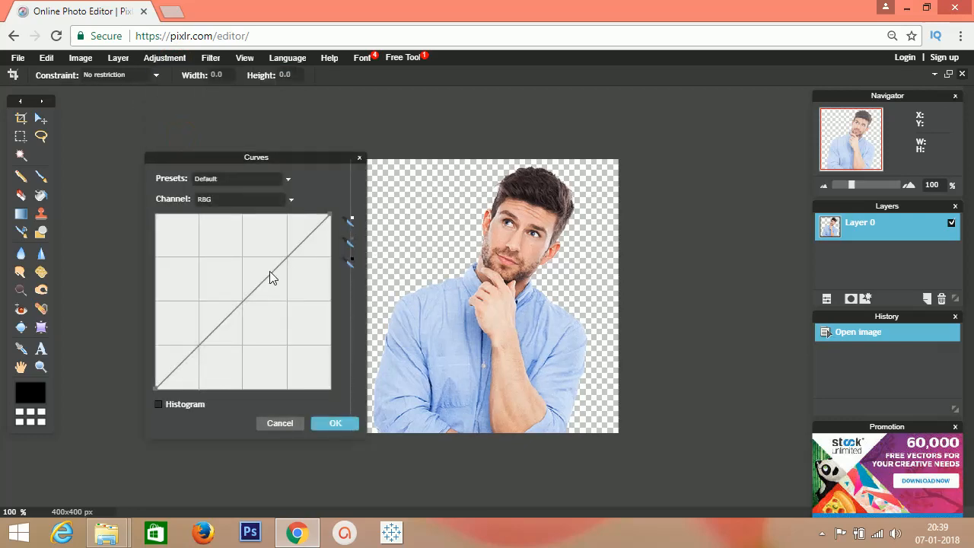
drag(269, 271, 282, 293)
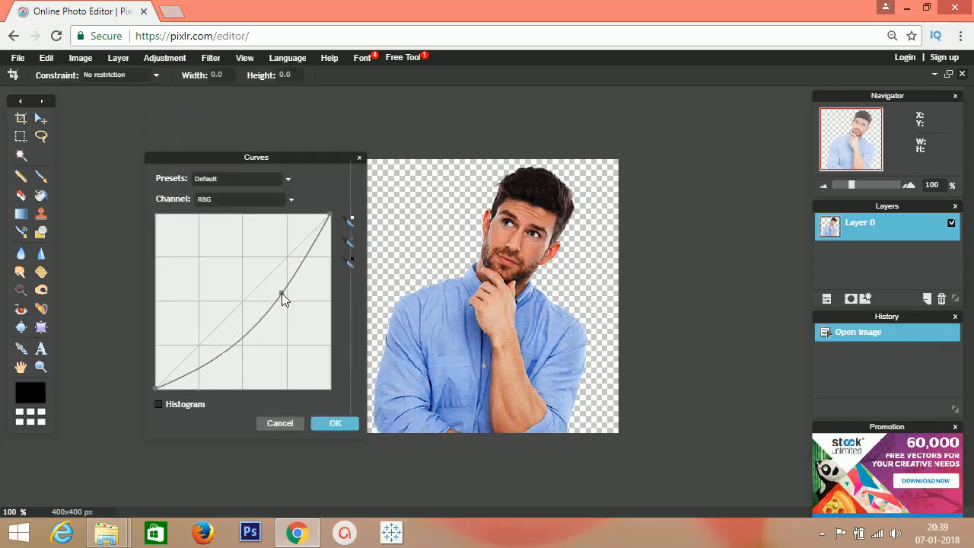
key(Escape)
- Apply Auto levels to the photo
click(166, 58)
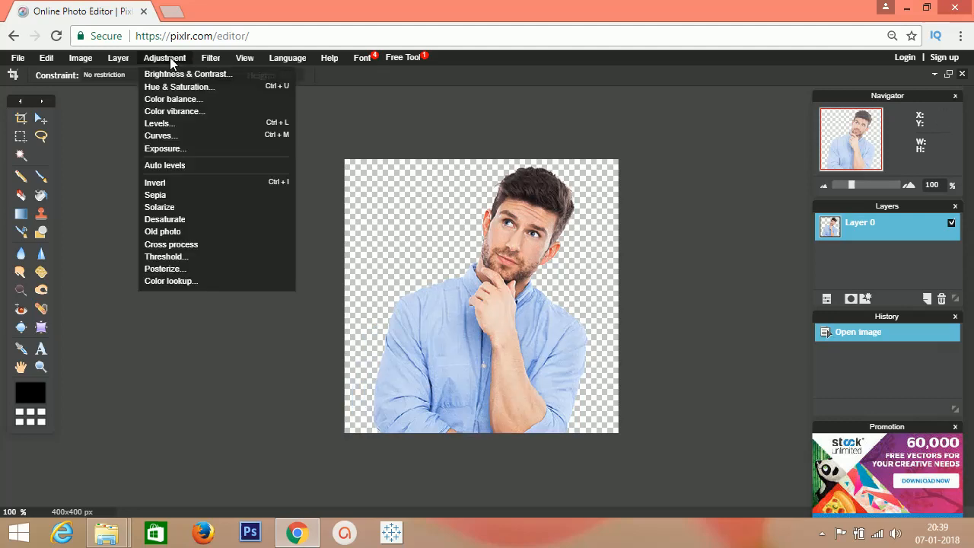
click(201, 166)
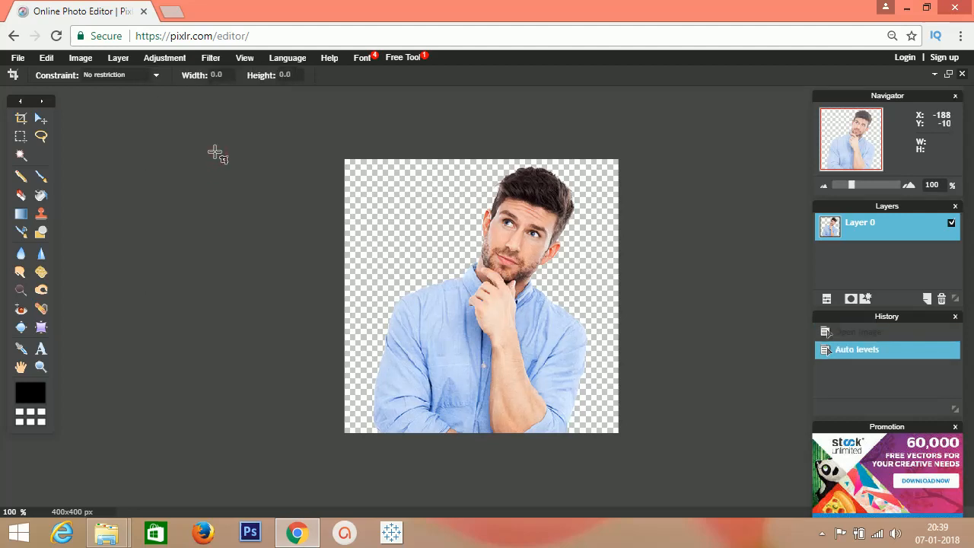
- Try a lower exposure on the photo and cancel the adjustment
click(169, 60)
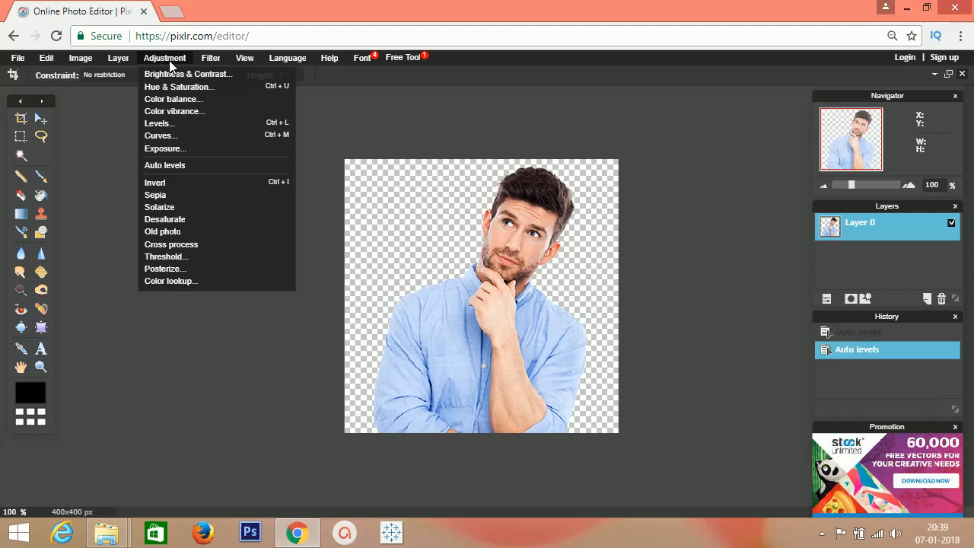
click(183, 149)
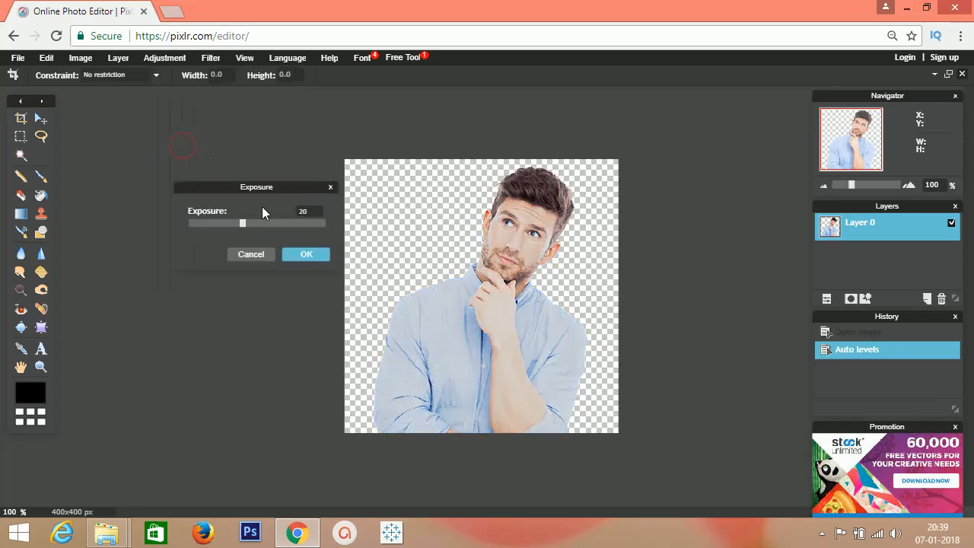
drag(240, 226, 217, 225)
click(242, 255)
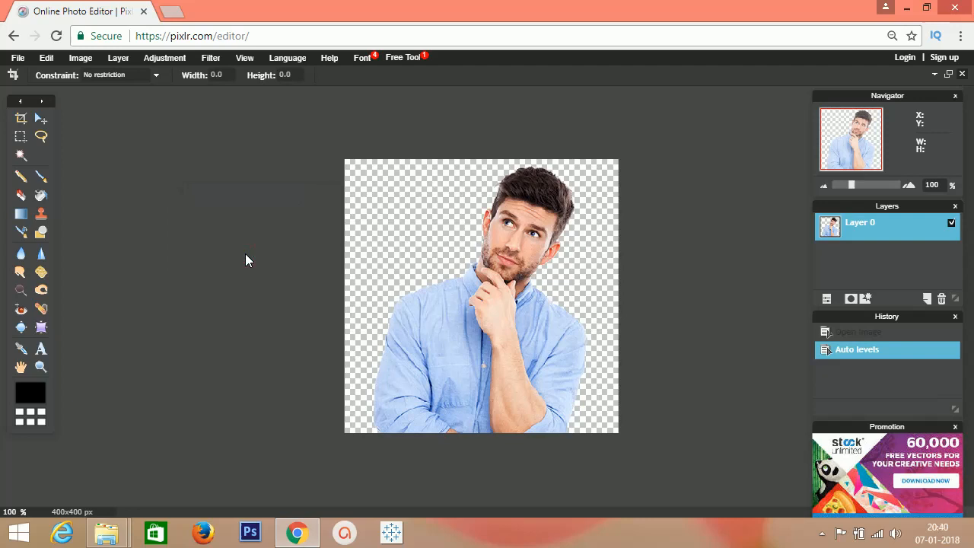
- Apply the plain Blur filter to the photo
click(87, 60)
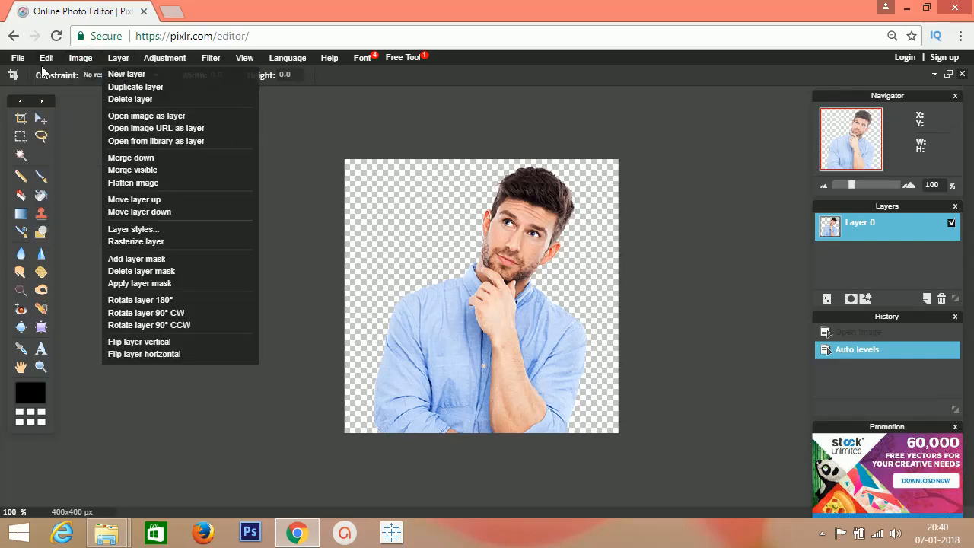
mouse_move(26, 60)
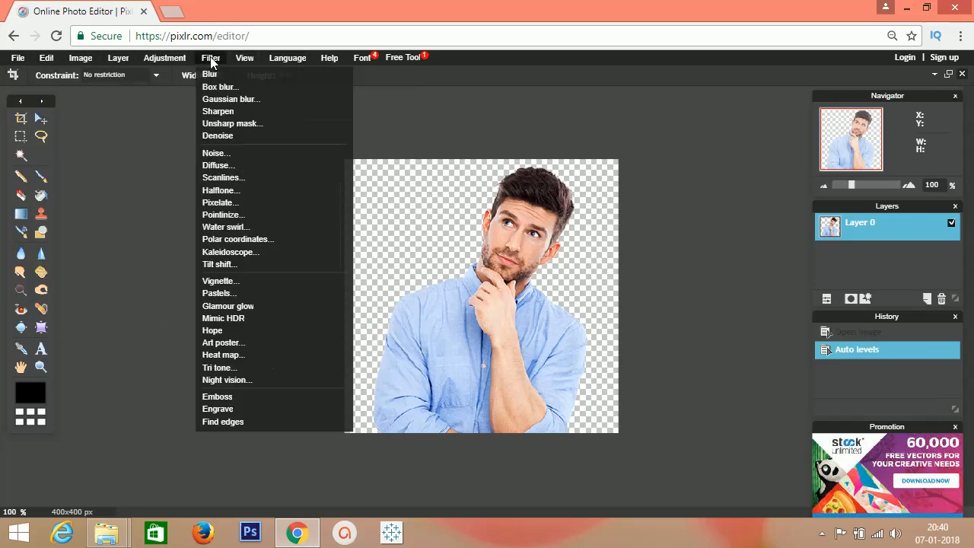
click(212, 75)
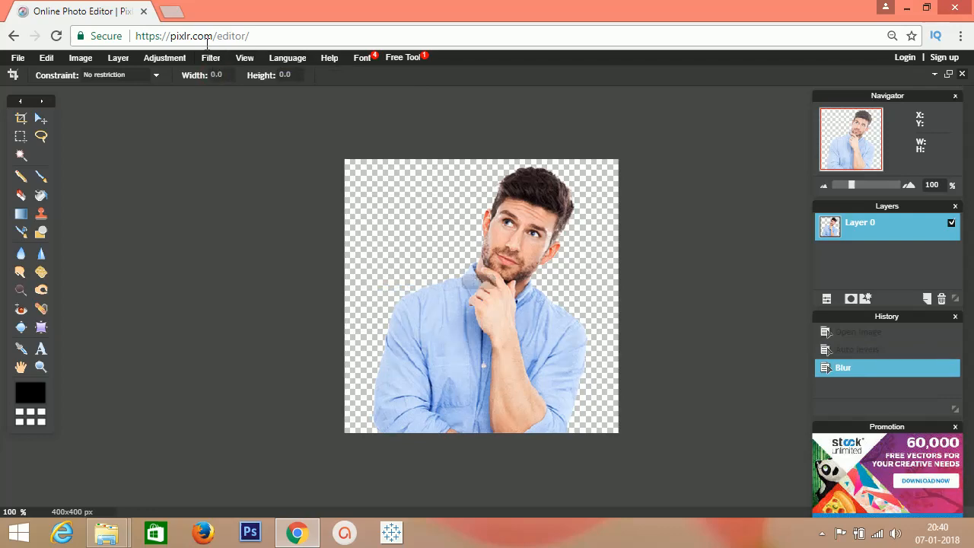
- Preview a Gaussian blur with an amount of 50 on the photo and cancel it
click(211, 58)
click(218, 99)
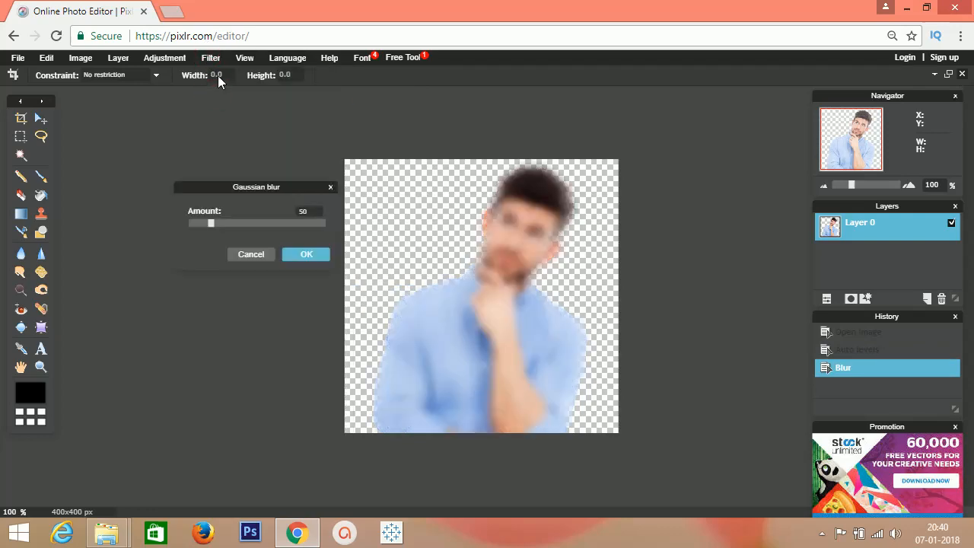
click(250, 254)
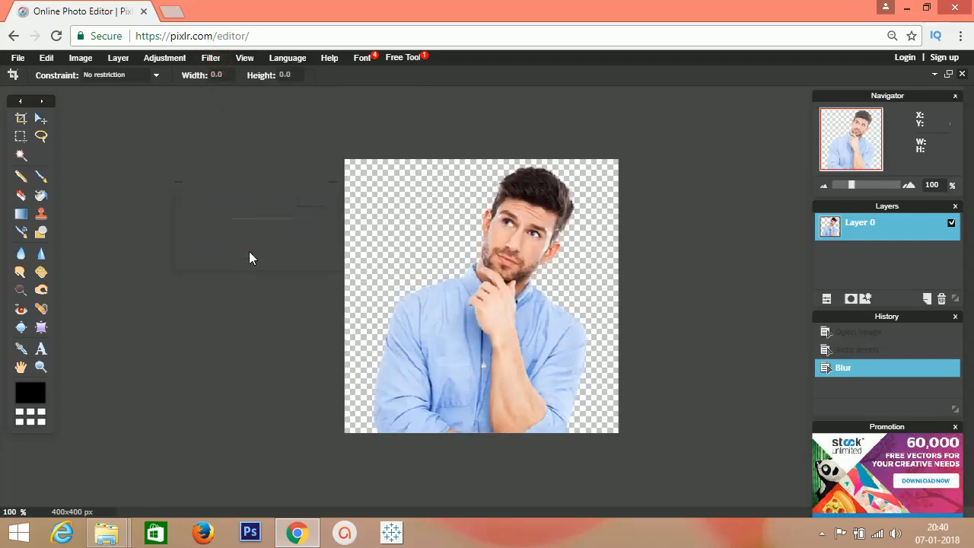
- View the Halftone filter's settings and the Tilt shift filter's settings, cancelling each without applying it
click(213, 59)
click(238, 191)
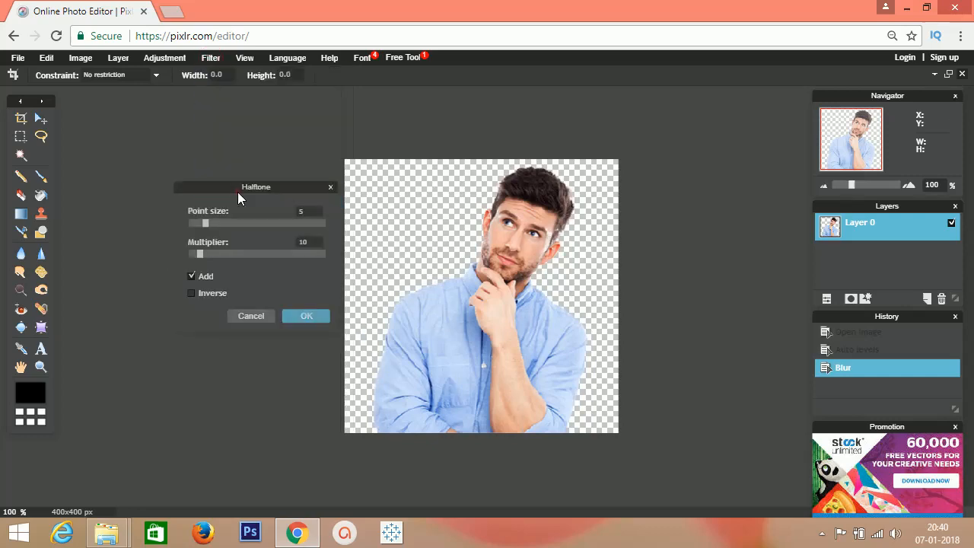
click(266, 317)
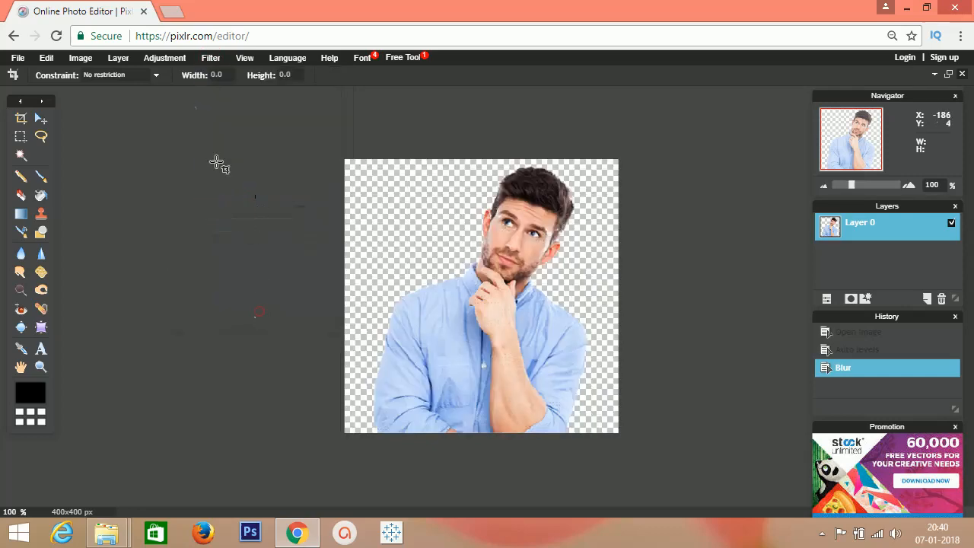
click(211, 57)
click(220, 264)
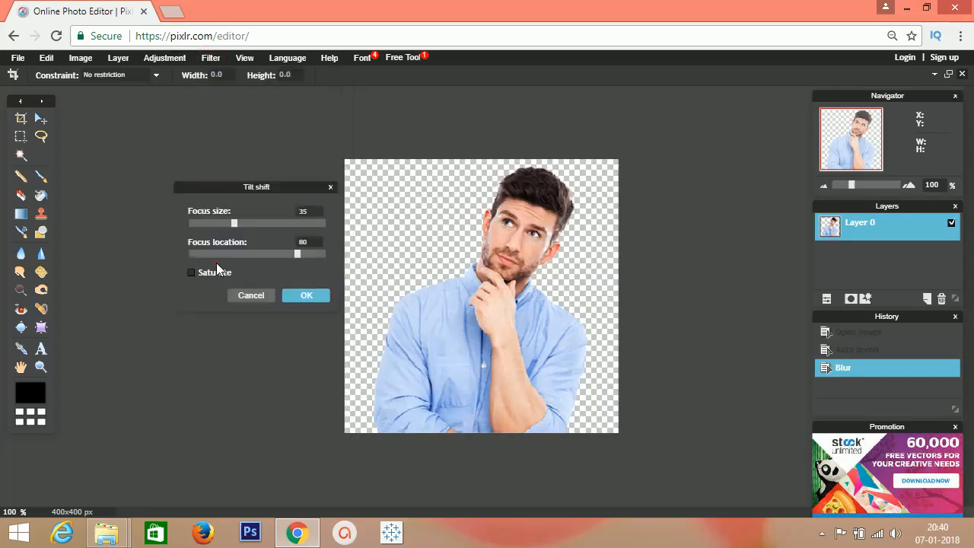
click(240, 298)
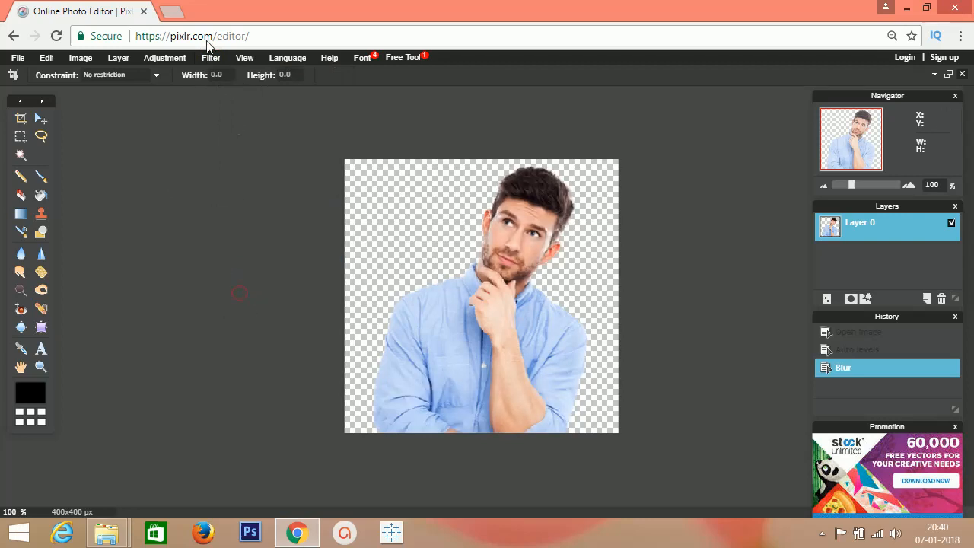
click(164, 58)
mouse_move(211, 57)
click(396, 155)
- Preview drop shadow, inner shadow, bevel, outer glow and inner glow one at a time on Layer 0, and cancel the layer styles
mouse_move(849, 185)
mouse_down()
mouse_move(868, 186)
mouse_move(852, 188)
mouse_up()
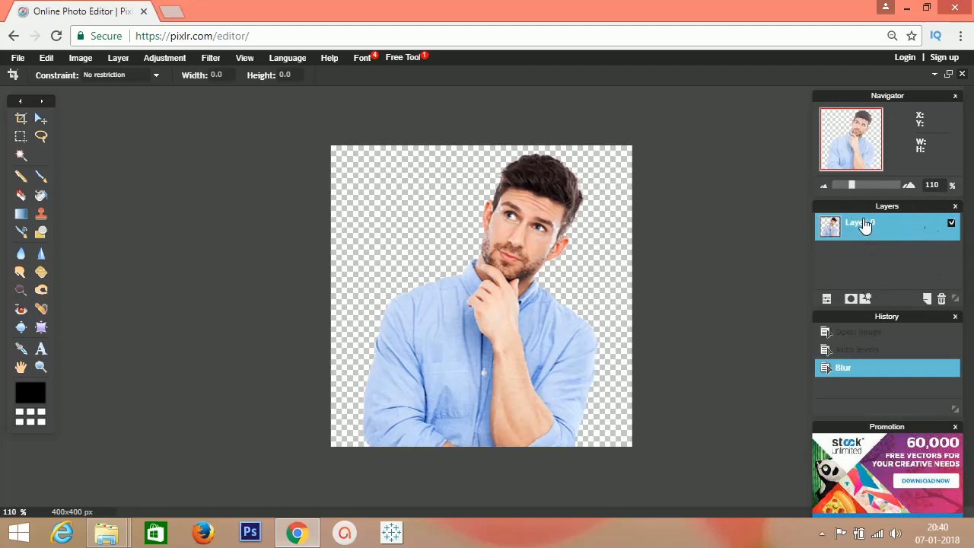
click(864, 299)
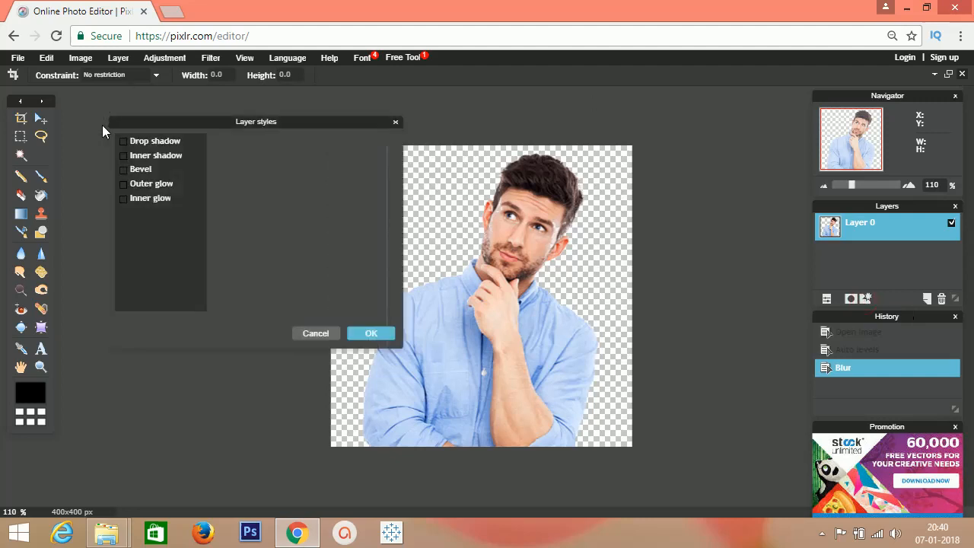
click(124, 141)
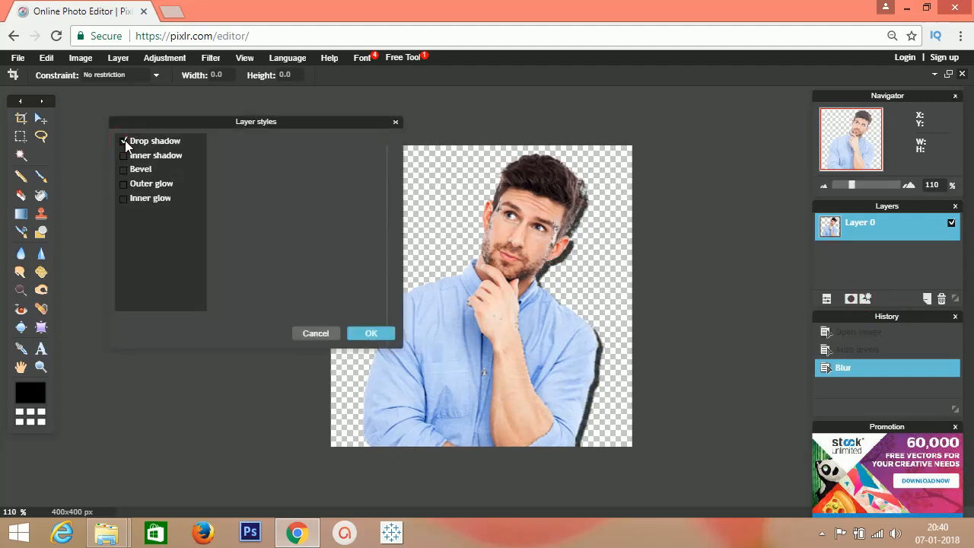
click(124, 140)
click(124, 155)
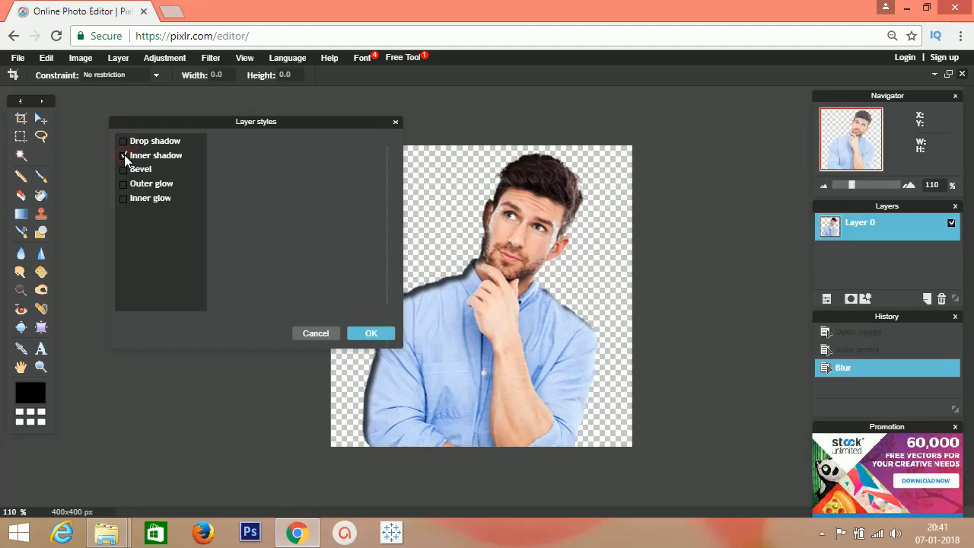
click(124, 155)
click(124, 168)
click(125, 170)
click(125, 181)
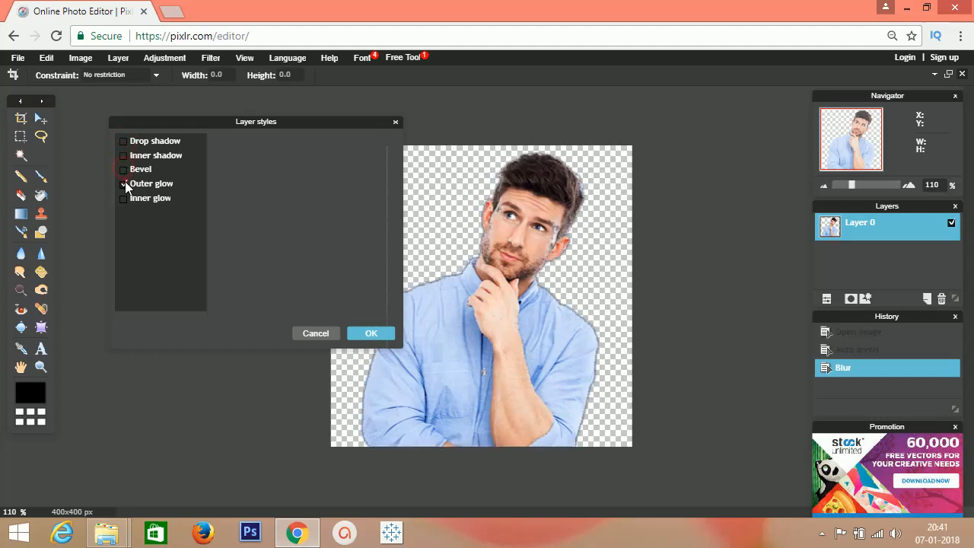
click(124, 181)
click(124, 198)
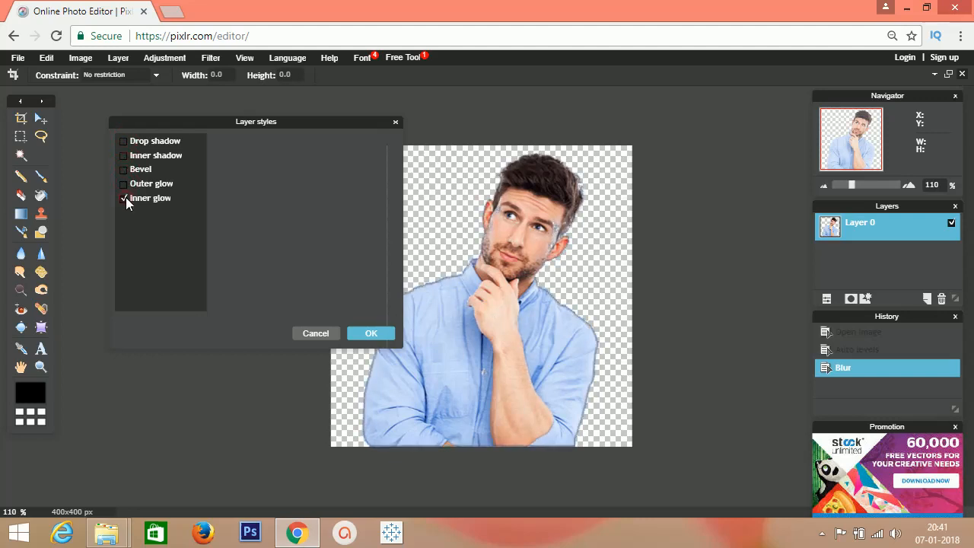
click(124, 197)
click(310, 338)
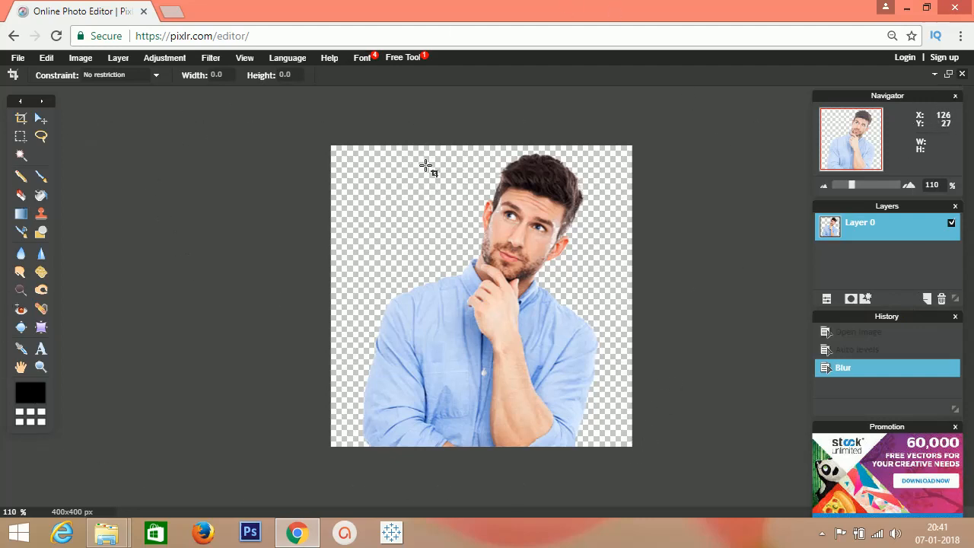
- Try cropping the photo to about 307 by 312 px, cutting off its top and right edges, and undo the crop
drag(252, 126, 632, 449)
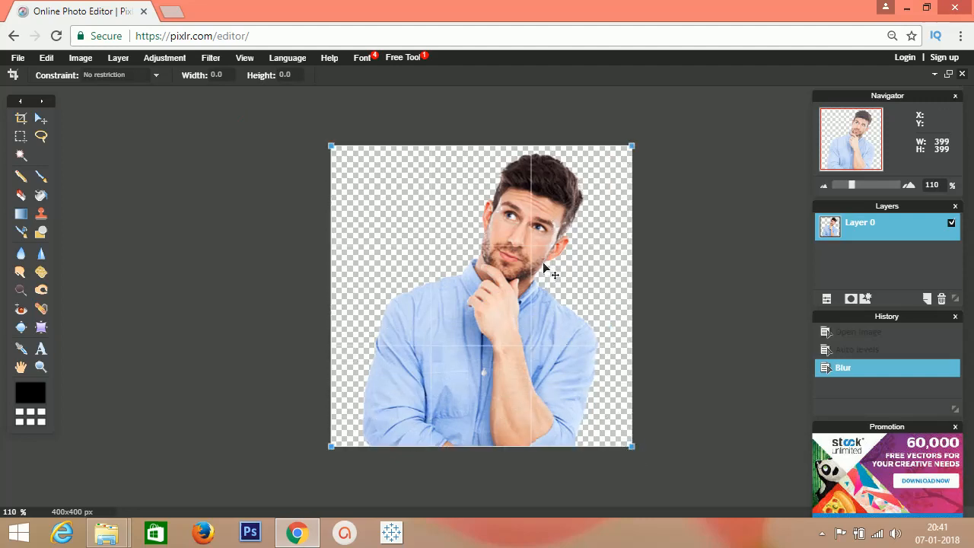
drag(634, 144, 561, 214)
key(Return)
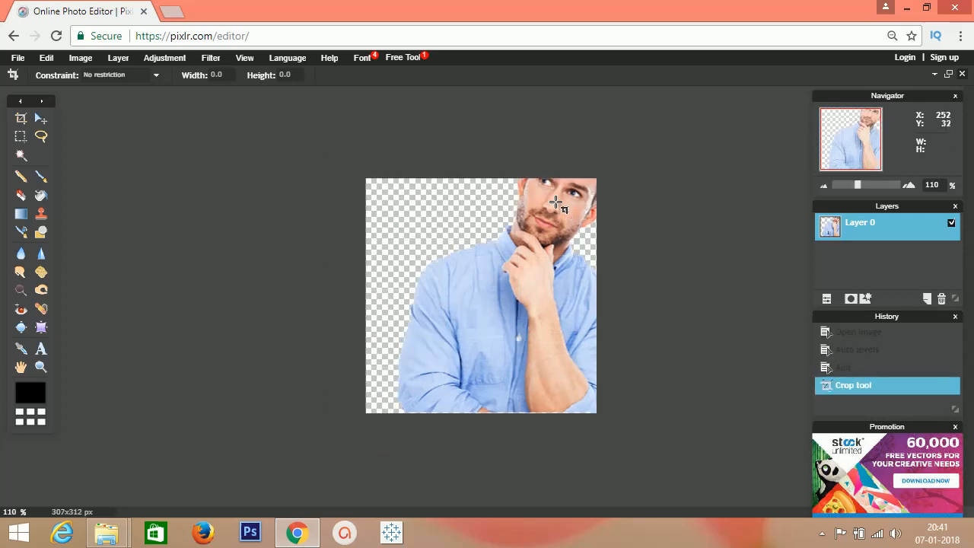
key(ctrl+z)
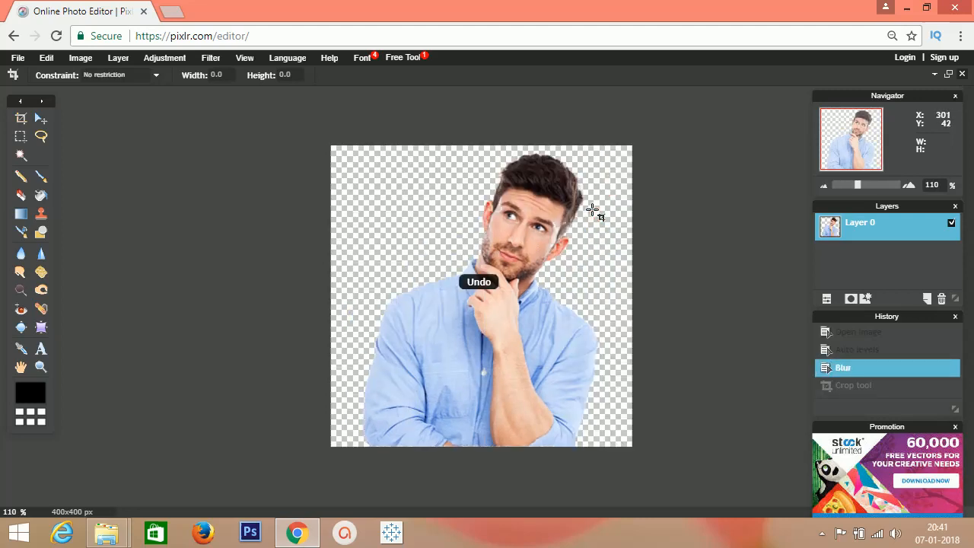